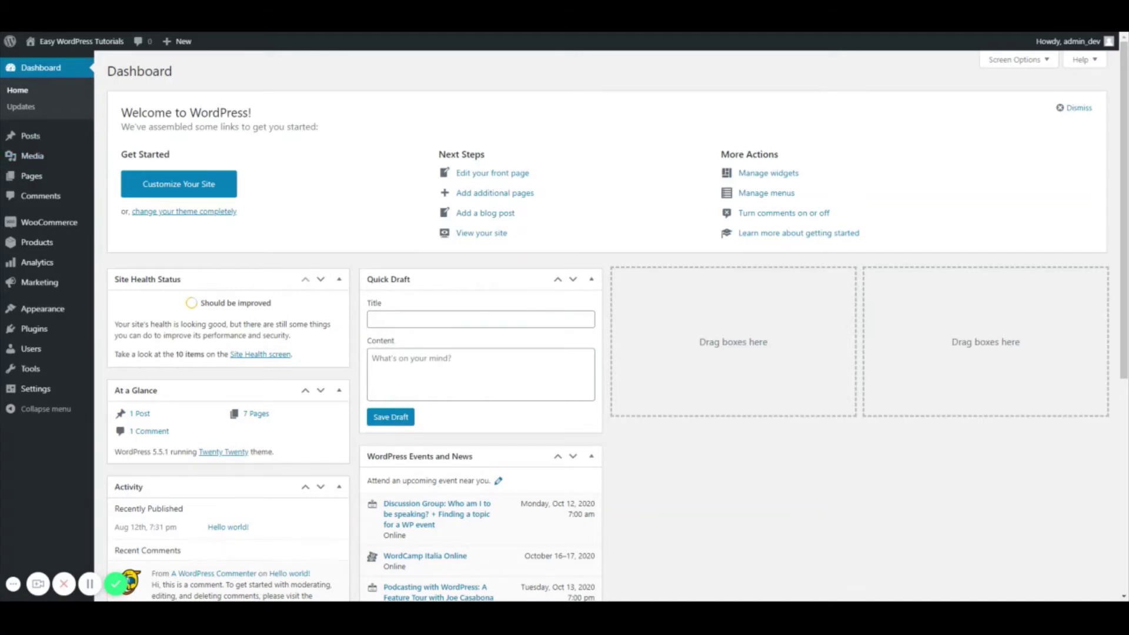
# - Open Product 3 from All Products and add 'option 1' as its first tag
pyautogui.click(65, 242)
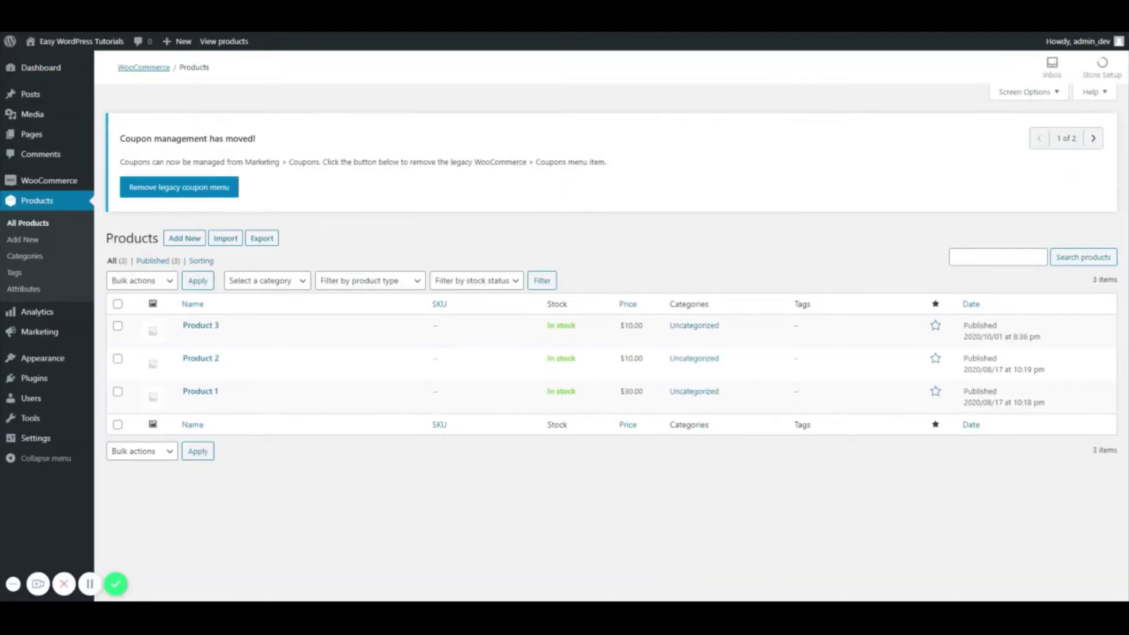
pyautogui.click(207, 327)
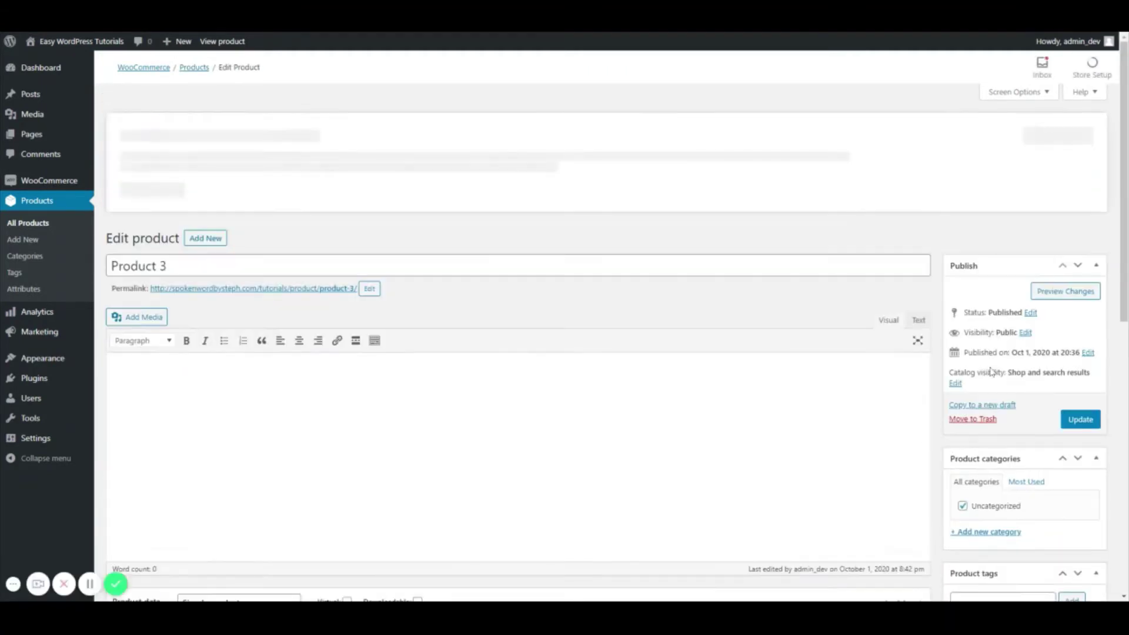
pyautogui.scroll(-4, 990, 370)
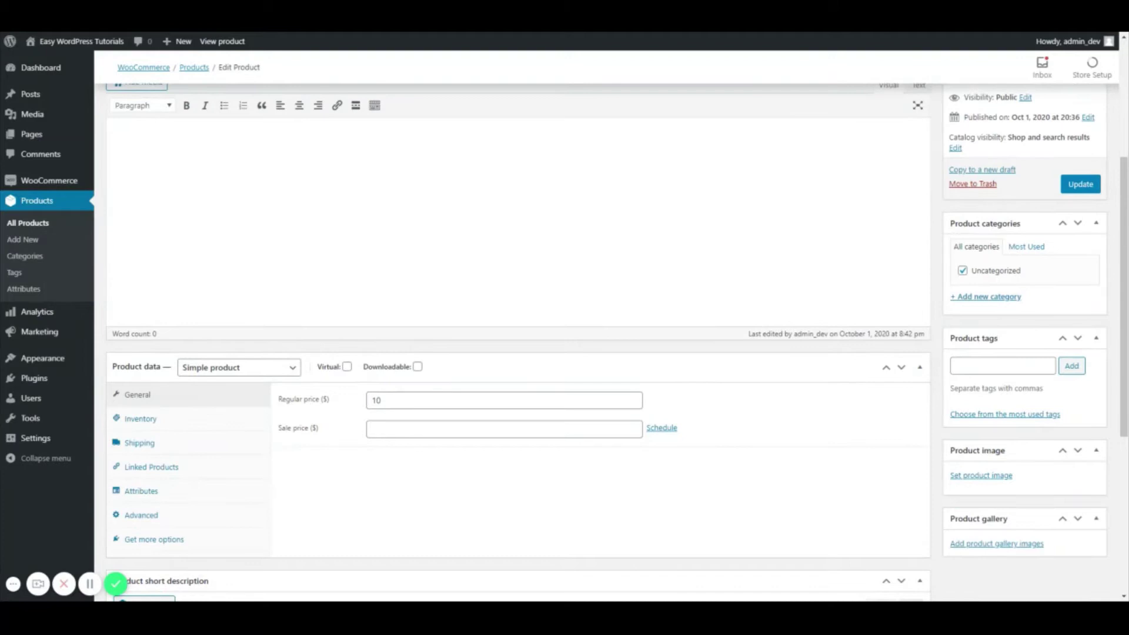
pyautogui.click(999, 365)
pyautogui.write('option')
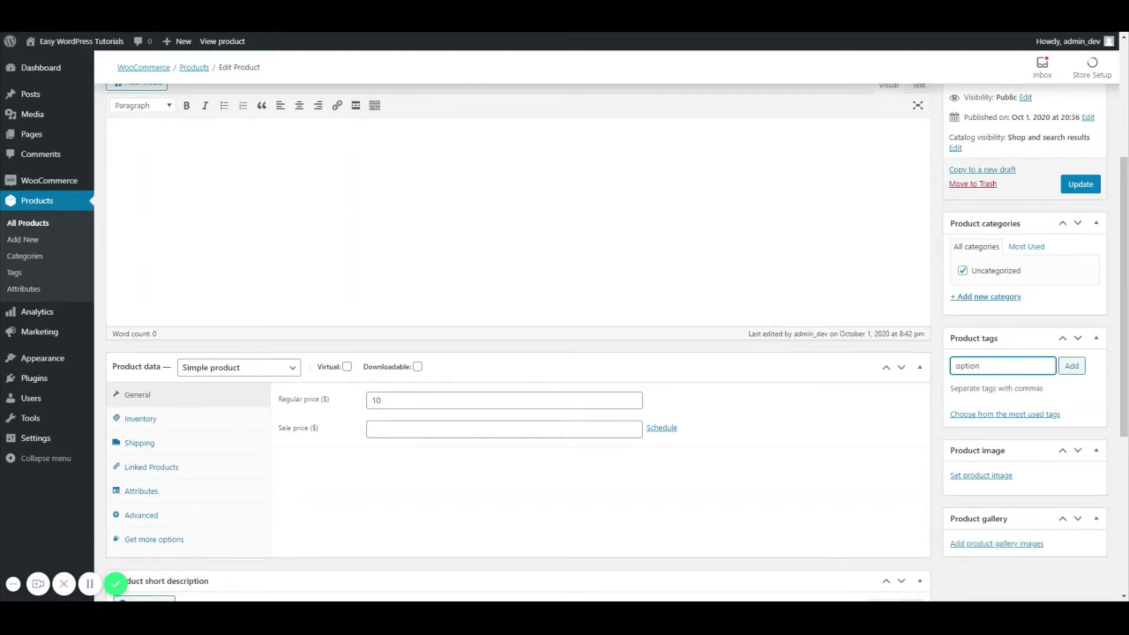
pyautogui.write(' 1')
pyautogui.click(1067, 370)
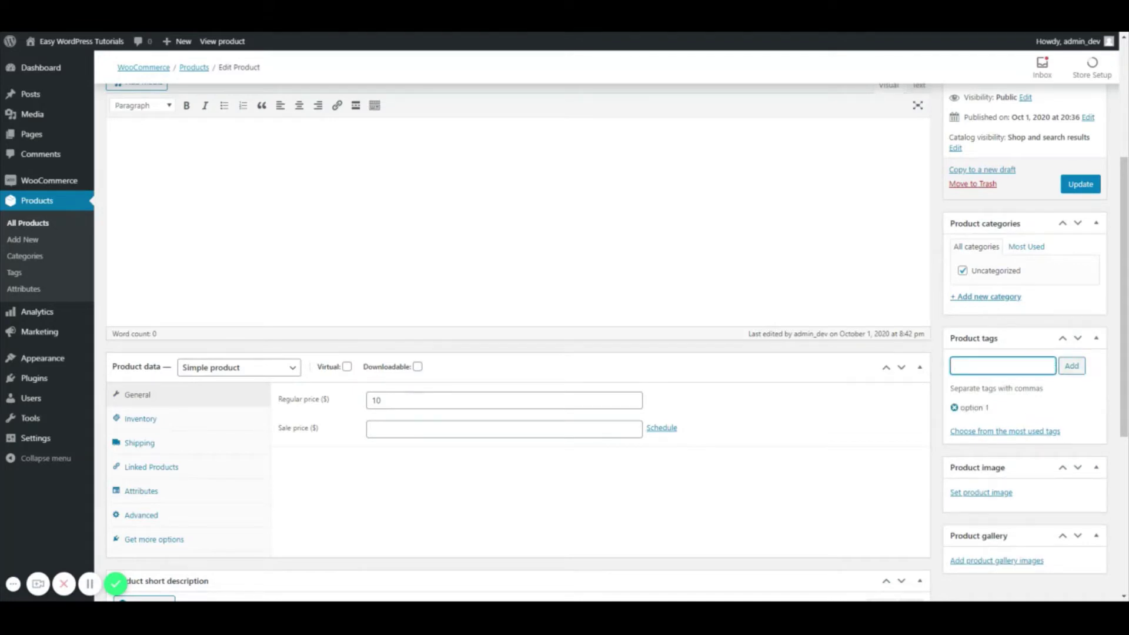
# - Add tags option 2, option 3, option 4 and option 5, then update Product 3
pyautogui.write('optop')
pyautogui.press('BackSpace')
pyautogui.press('BackSpace')
pyautogui.press('BackSpace')
pyautogui.write('tion 2, option 3, option 4, option 5')
pyautogui.press('Return')
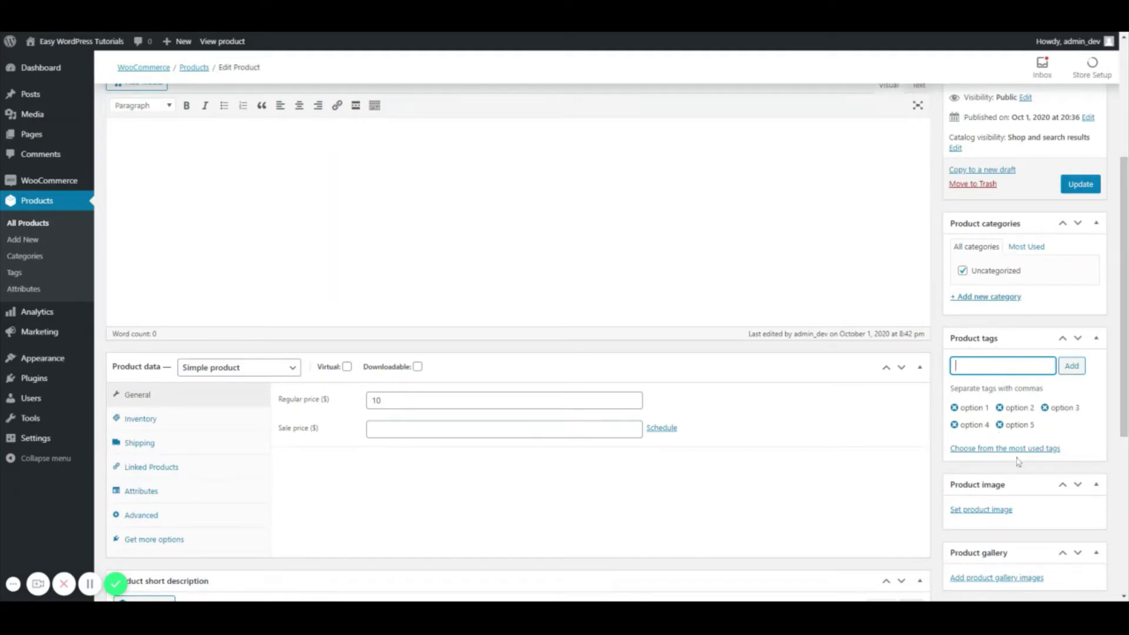
pyautogui.click(1086, 184)
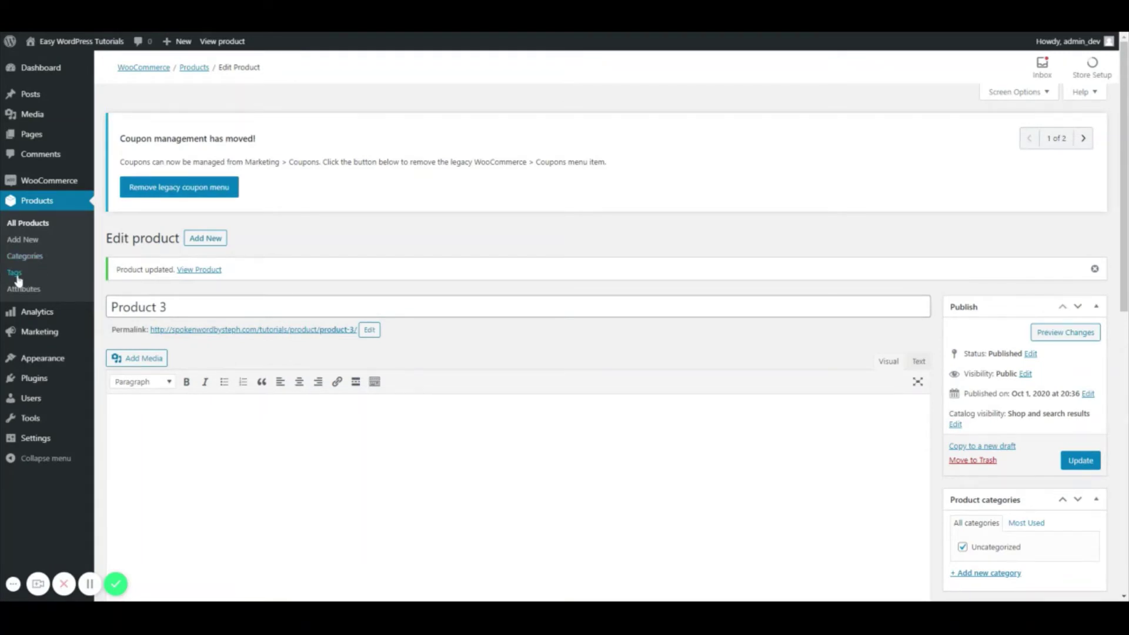
# - On the Product tags page, add new tags Colorful, Pattern and Gradient
pyautogui.click(15, 274)
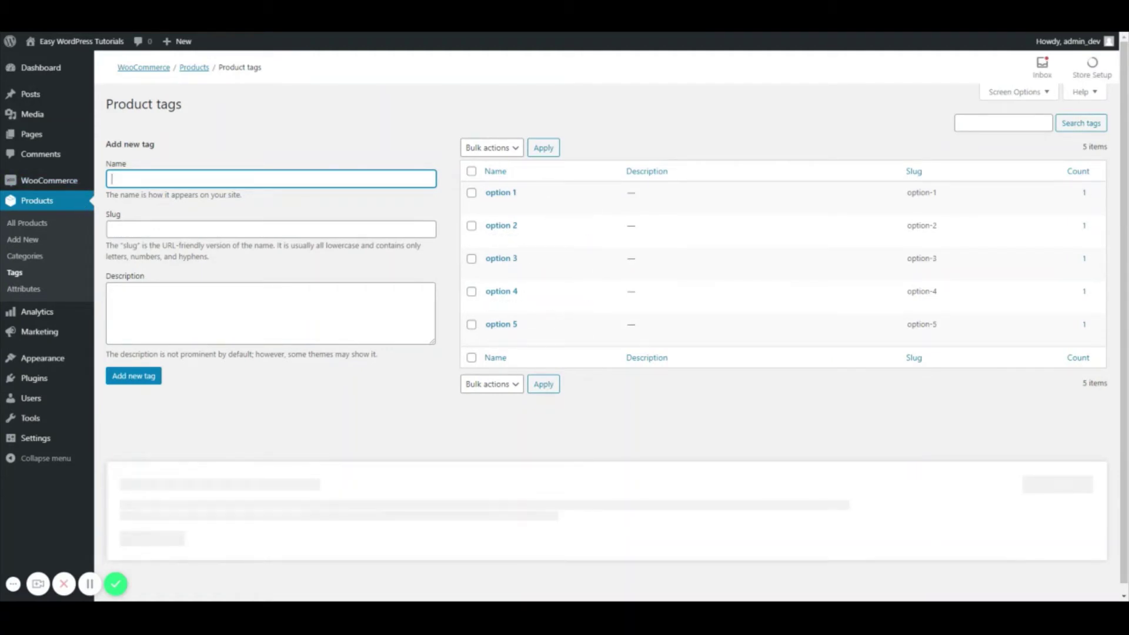
pyautogui.write('Colorful')
pyautogui.click(151, 375)
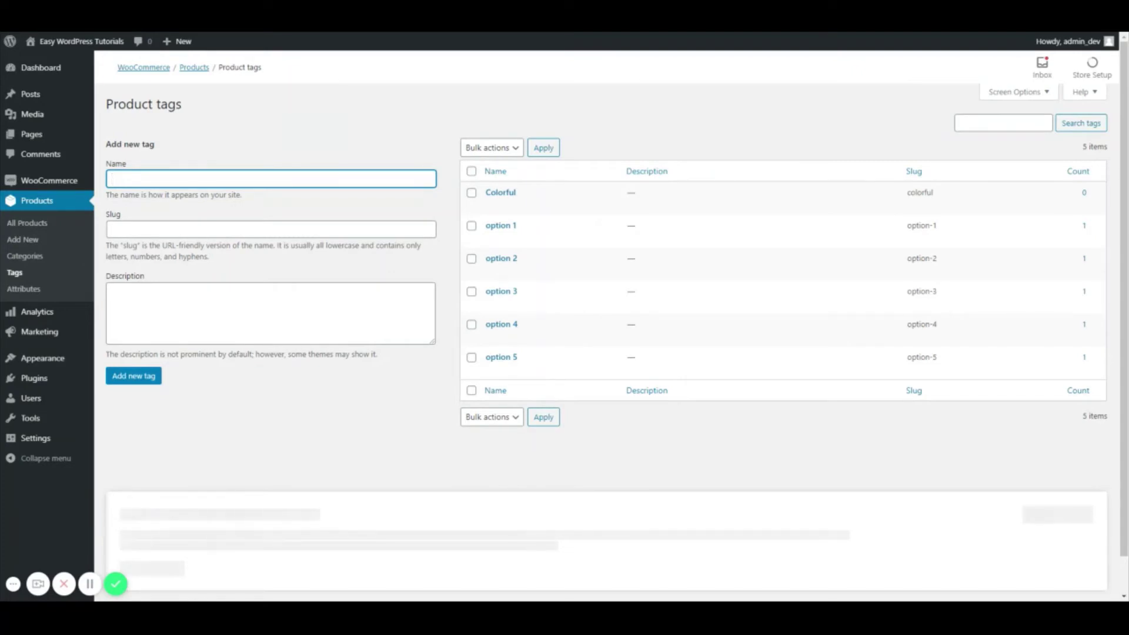
pyautogui.write('Pattern')
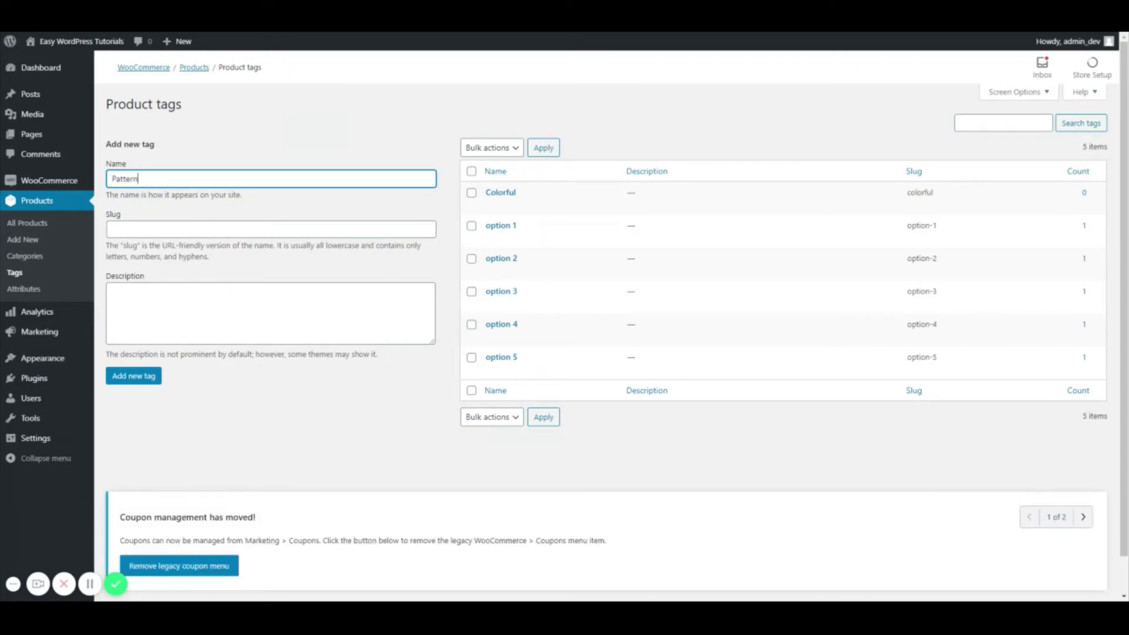
pyautogui.click(151, 377)
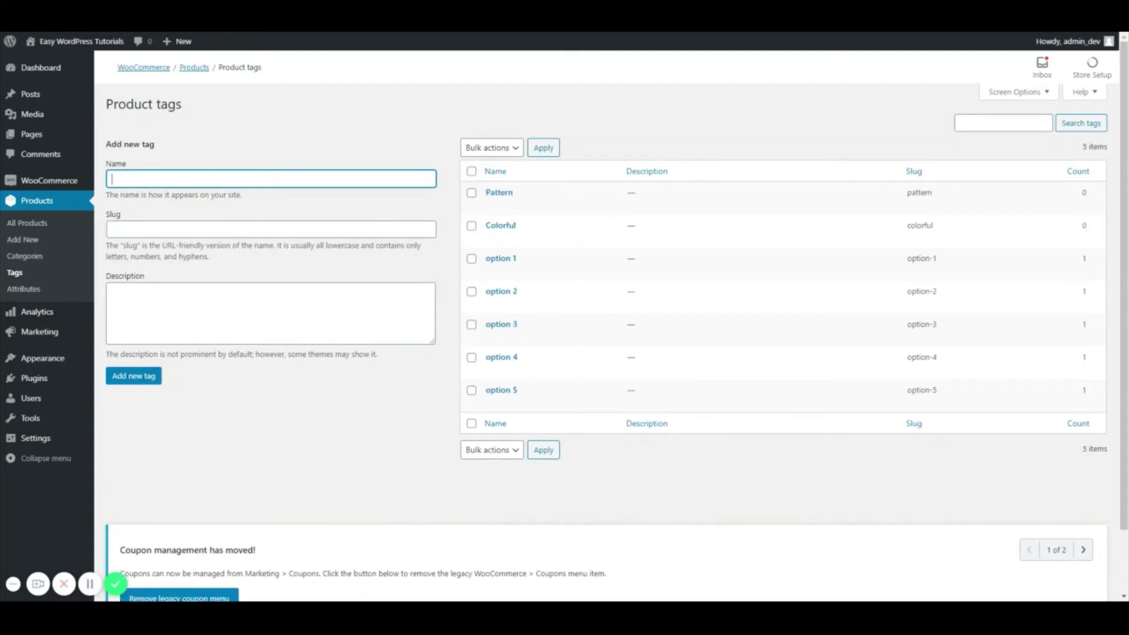
pyautogui.write('Grada')
pyautogui.write('ent')
pyautogui.click(126, 380)
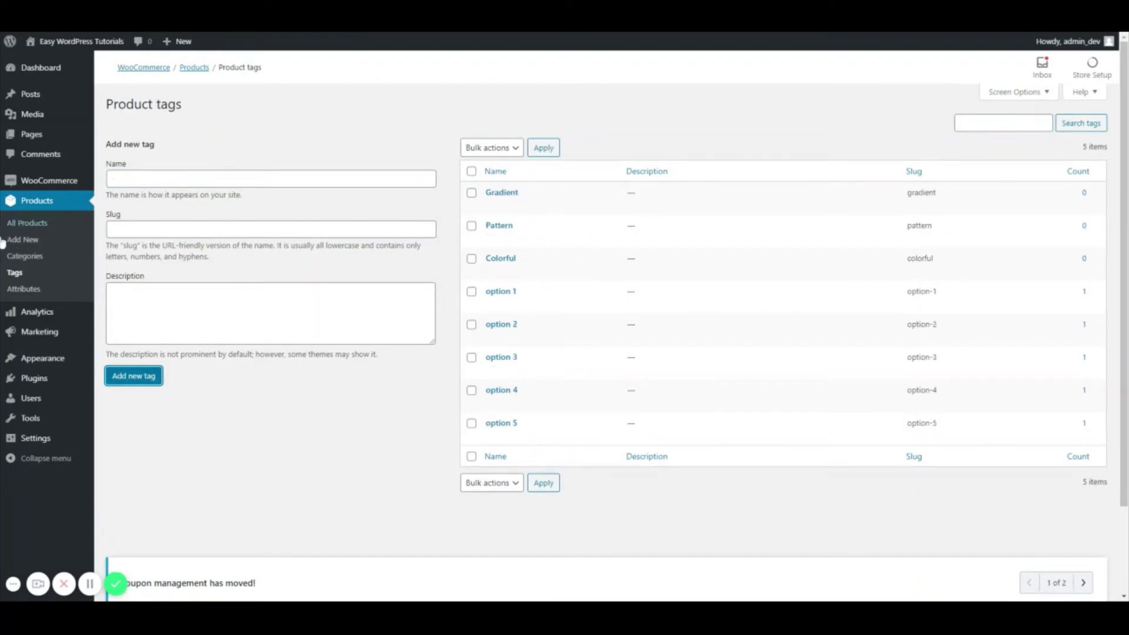
# - Open Product 2 and tag it 'option 1' from the most used tags
pyautogui.click(20, 223)
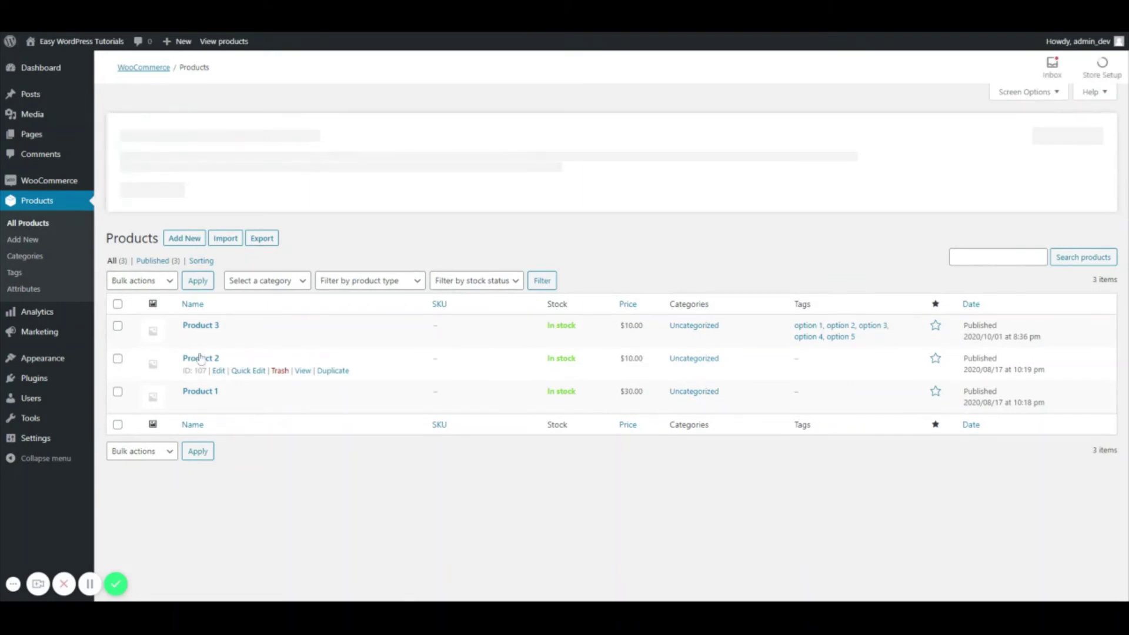
pyautogui.click(203, 361)
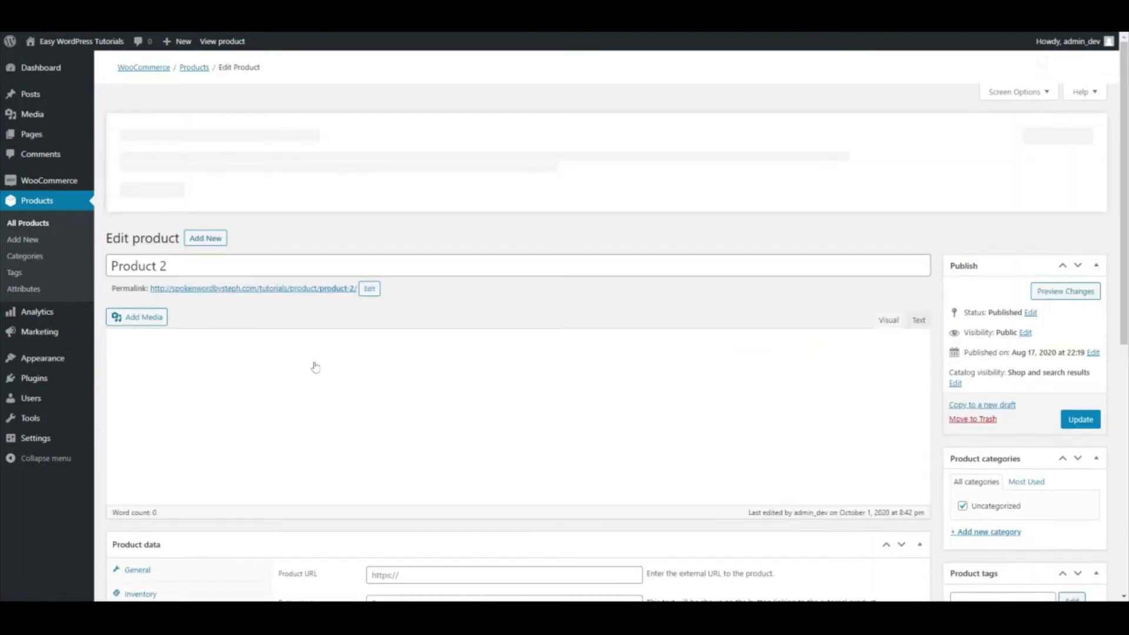
pyautogui.scroll(-5, 1034, 464)
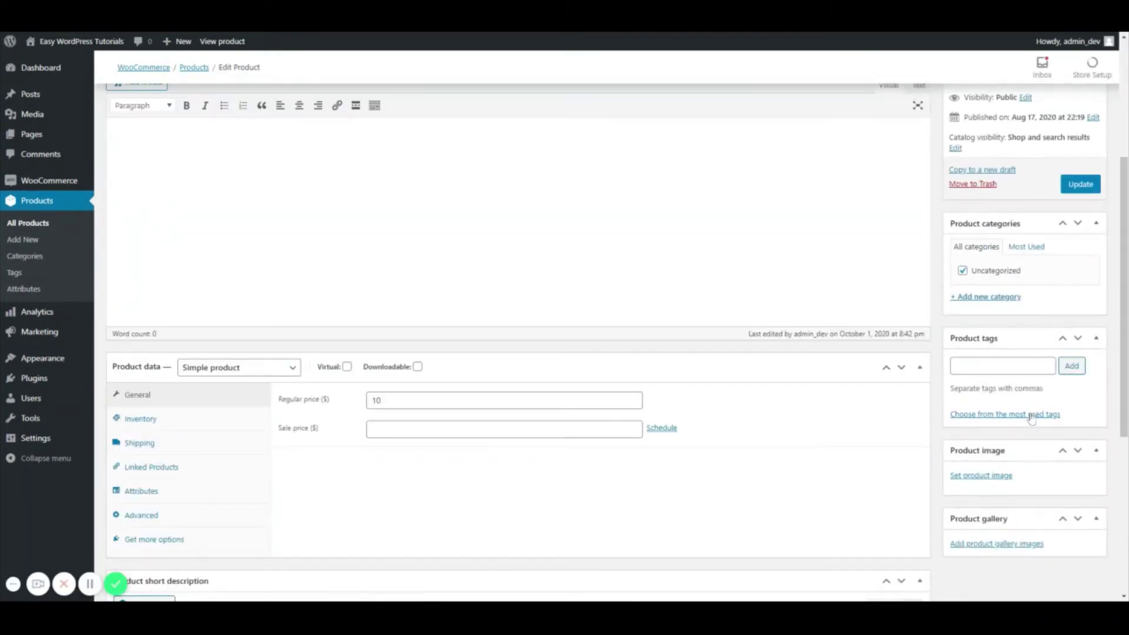
pyautogui.click(1018, 416)
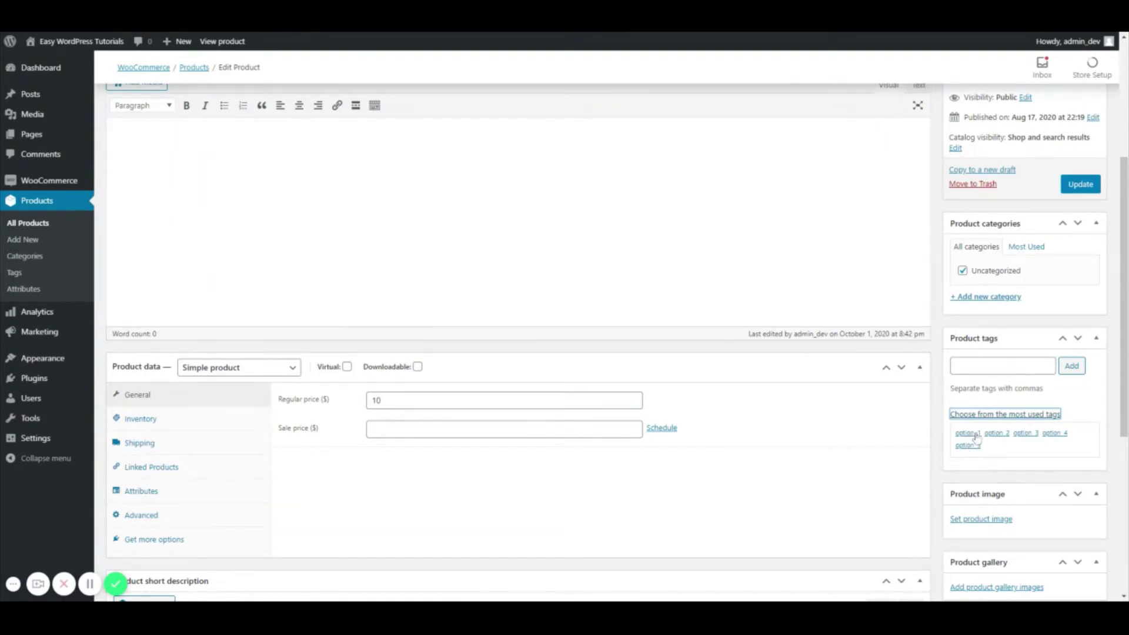
pyautogui.click(975, 436)
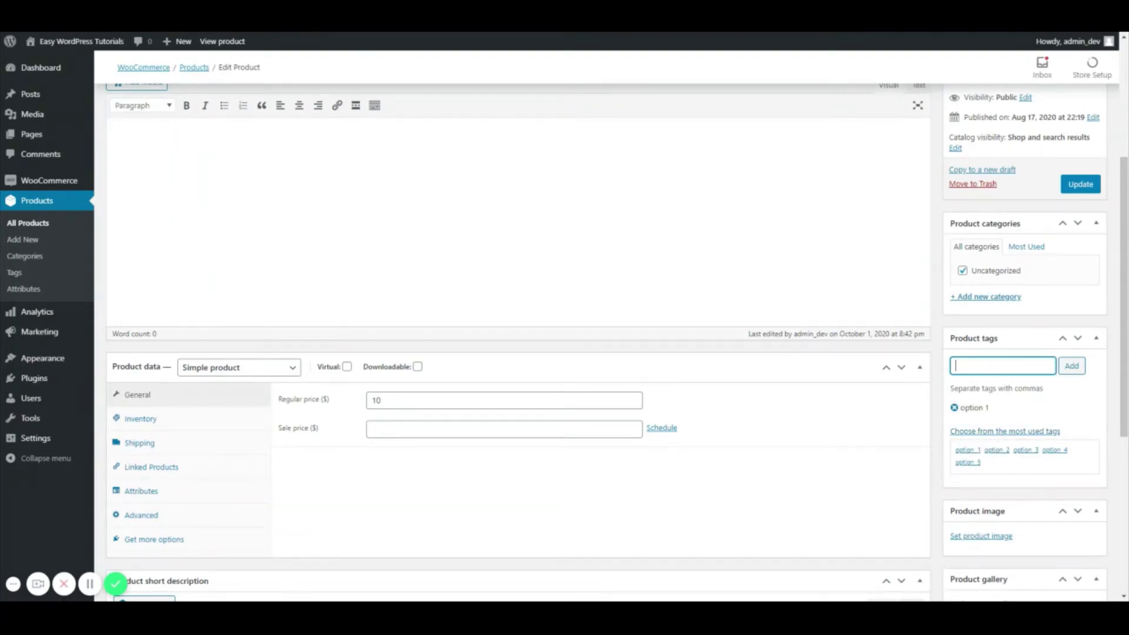
# - Add the Colorful and Pattern tags to Product 2 and update it
pyautogui.write('color')
pyautogui.click(1071, 366)
pyautogui.write('pattern')
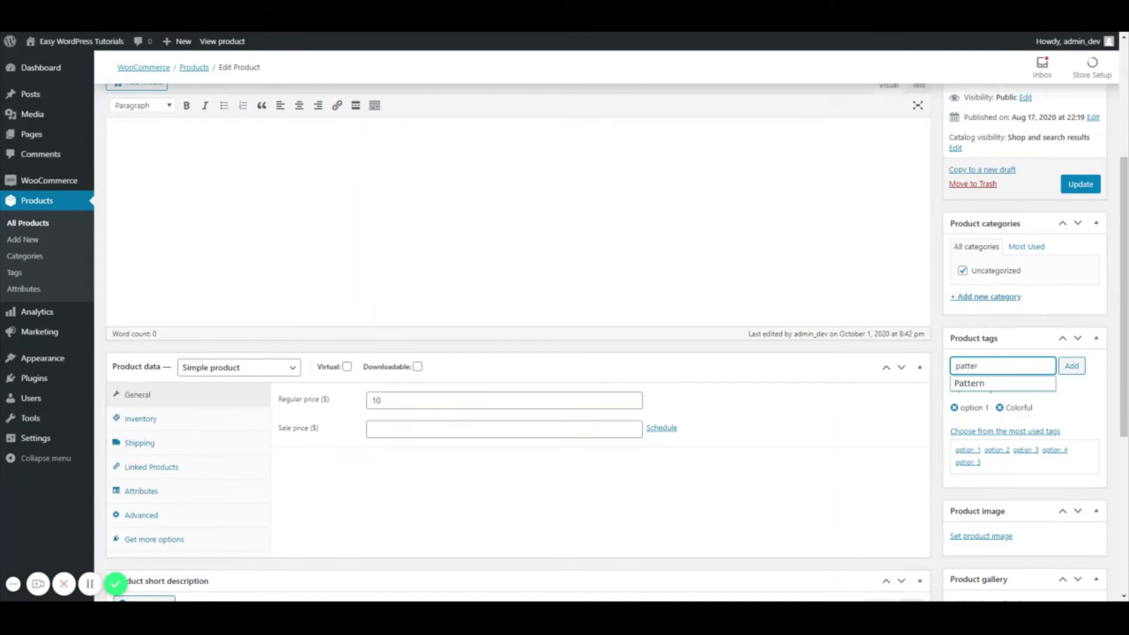
pyautogui.press('Down')
pyautogui.press('Return')
pyautogui.click(1071, 366)
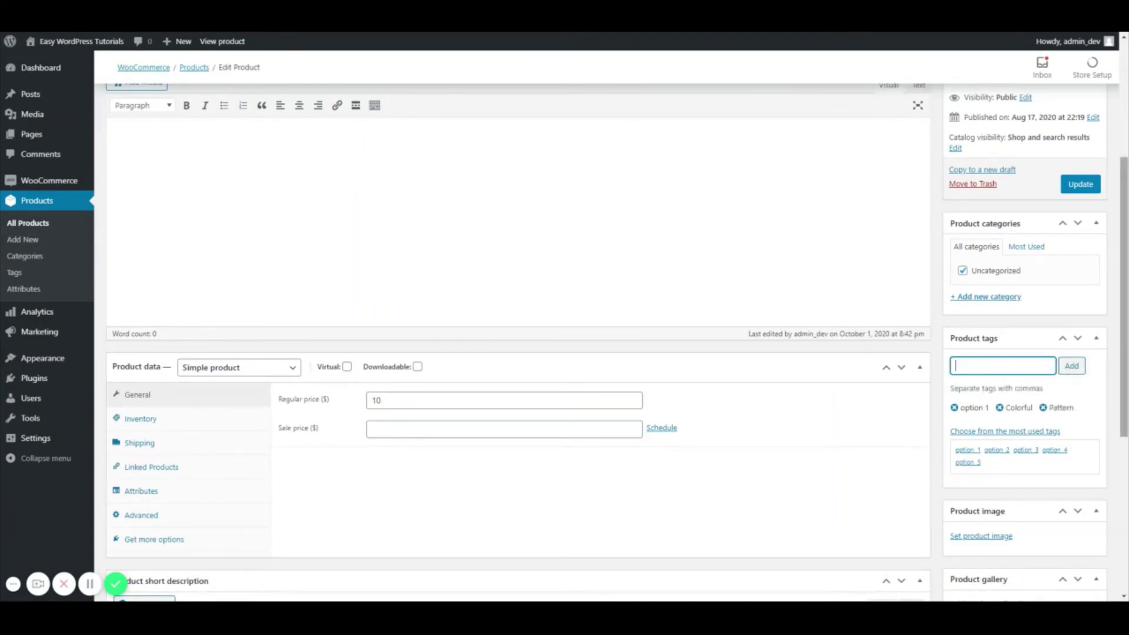
pyautogui.click(1084, 186)
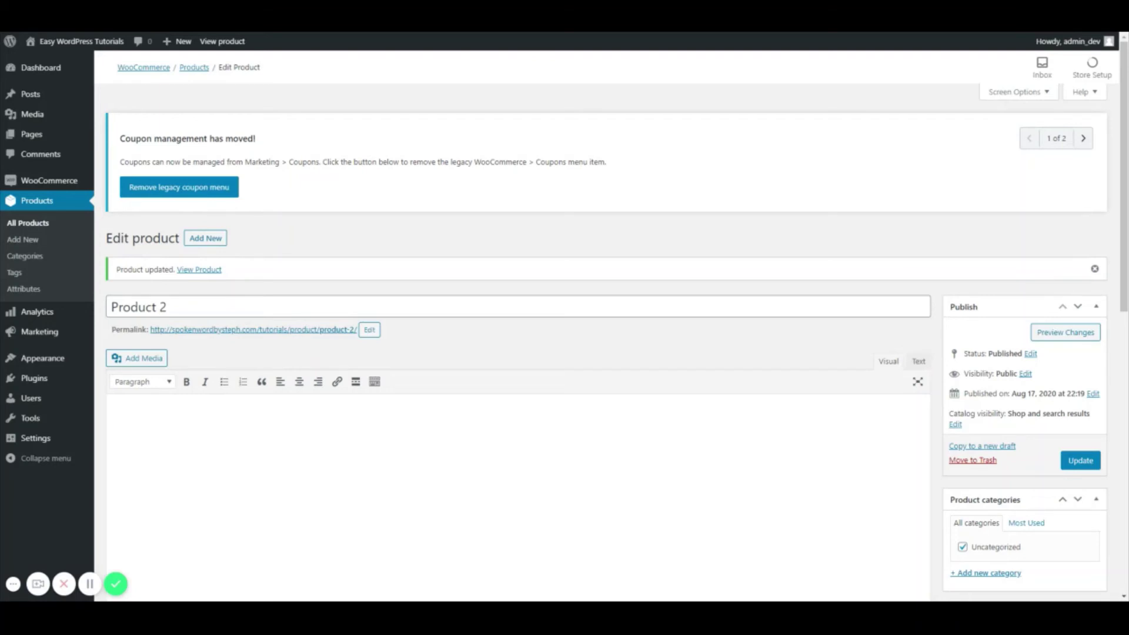
# - Go back to All Products to see the tags listed for Product 2 and Product 3
pyautogui.click(34, 215)
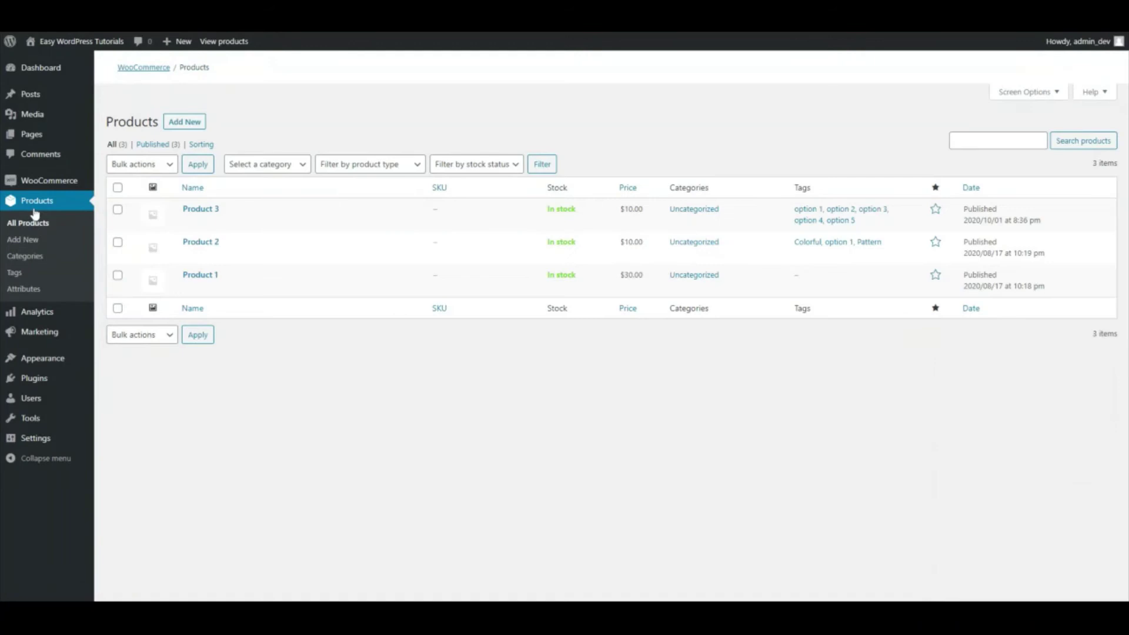